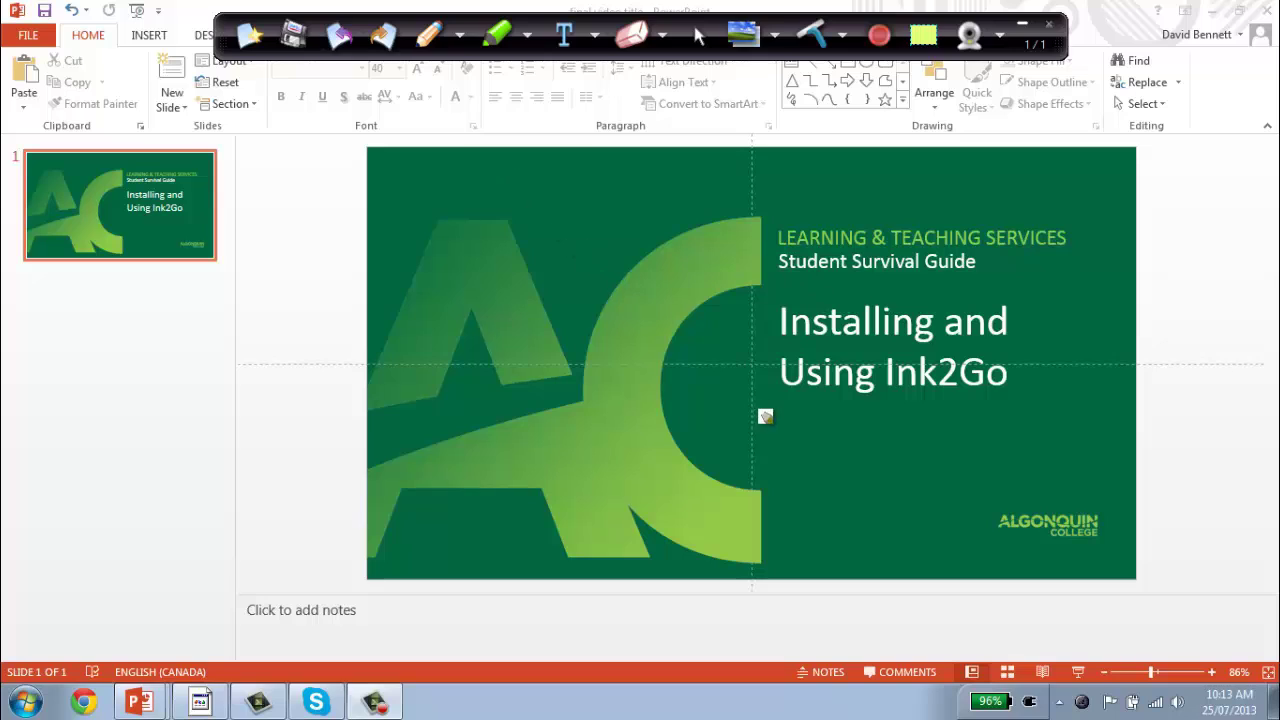
Step: Circle the 'Installing and Using Ink2Go' title in white ink and highlight it in turquoise
{"action": "mouse_move", "coordinate": [765, 416]}
{"action": "left_mouse_down"}
{"action": "mouse_move", "coordinate": [968, 420]}
{"action": "mouse_move", "coordinate": [1056, 387]}
{"action": "mouse_move", "coordinate": [1029, 309]}
{"action": "mouse_move", "coordinate": [809, 315]}
{"action": "mouse_move", "coordinate": [766, 374]}
{"action": "mouse_move", "coordinate": [771, 410]}
{"action": "left_mouse_up"}
{"action": "left_click", "coordinate": [527, 35]}
{"action": "left_click", "coordinate": [530, 86]}
{"action": "mouse_move", "coordinate": [732, 346]}
{"action": "left_mouse_down"}
{"action": "mouse_move", "coordinate": [866, 332]}
{"action": "mouse_move", "coordinate": [1025, 340]}
{"action": "mouse_move", "coordinate": [924, 420]}
{"action": "mouse_move", "coordinate": [834, 380]}
{"action": "mouse_move", "coordinate": [990, 379]}
{"action": "mouse_move", "coordinate": [820, 365]}
{"action": "mouse_move", "coordinate": [1009, 318]}
{"action": "mouse_move", "coordinate": [803, 318]}
{"action": "mouse_move", "coordinate": [803, 391]}
{"action": "mouse_move", "coordinate": [864, 400]}
{"action": "mouse_move", "coordinate": [997, 386]}
{"action": "mouse_move", "coordinate": [1023, 359]}
{"action": "mouse_move", "coordinate": [902, 346]}
{"action": "mouse_move", "coordinate": [779, 374]}
{"action": "mouse_move", "coordinate": [911, 399]}
{"action": "mouse_move", "coordinate": [1033, 374]}
{"action": "mouse_move", "coordinate": [951, 322]}
{"action": "mouse_move", "coordinate": [807, 322]}
{"action": "mouse_move", "coordinate": [798, 419]}
{"action": "mouse_move", "coordinate": [976, 417]}
{"action": "mouse_move", "coordinate": [1018, 342]}
{"action": "mouse_move", "coordinate": [817, 358]}
{"action": "mouse_move", "coordinate": [898, 370]}
{"action": "mouse_move", "coordinate": [992, 352]}
{"action": "left_mouse_up"}
Step: Finish the turquoise highlight, then open the Ink2Go page under All Algonquin Students resources
{"action": "left_click_drag", "start_coordinate": [818, 316], "coordinate": [800, 395]}
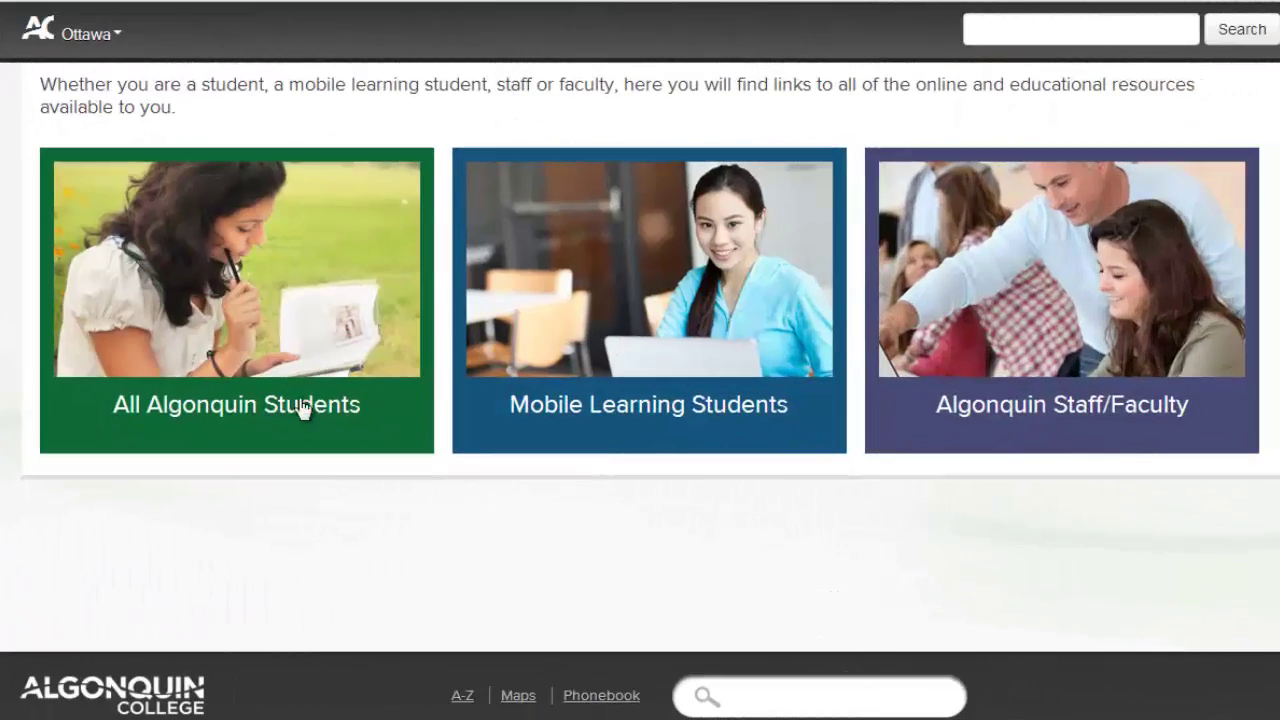
{"action": "left_click", "coordinate": [299, 414]}
{"action": "scroll", "coordinate": [714, 423], "scroll_direction": "down", "scroll_amount": 5}
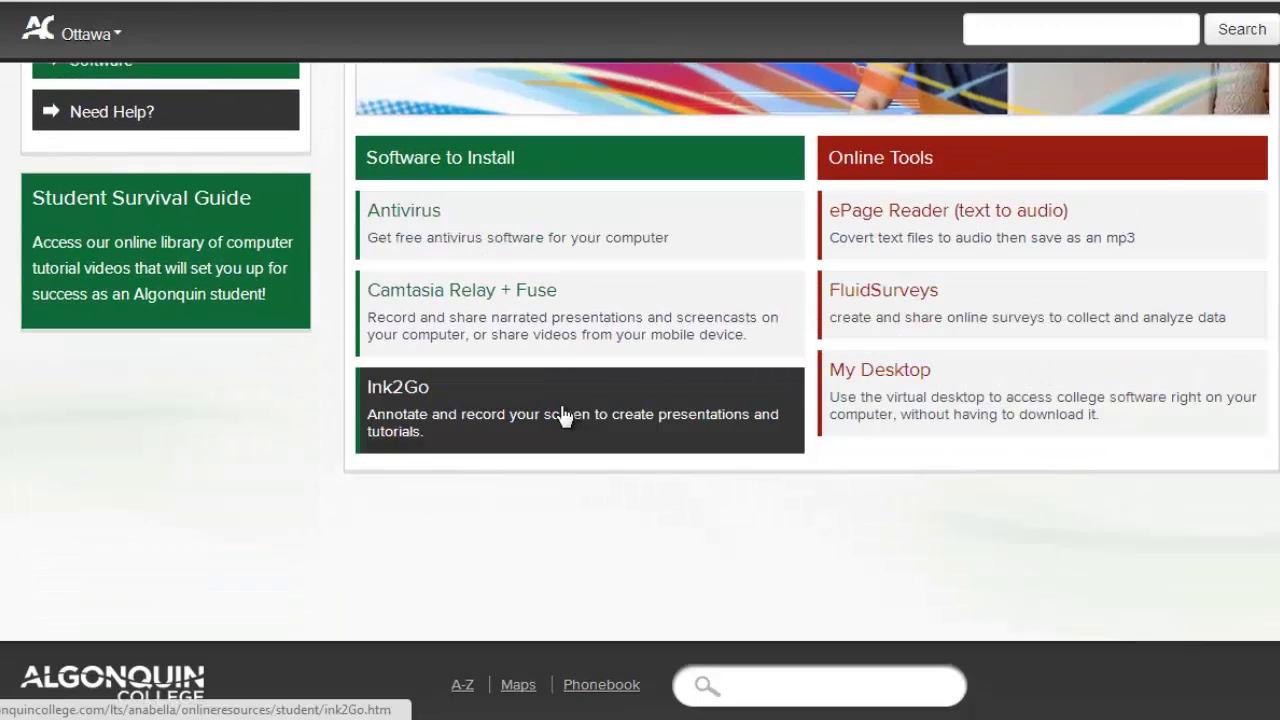
{"action": "left_click", "coordinate": [567, 415]}
{"action": "scroll", "coordinate": [1060, 389], "scroll_direction": "down", "scroll_amount": 3}
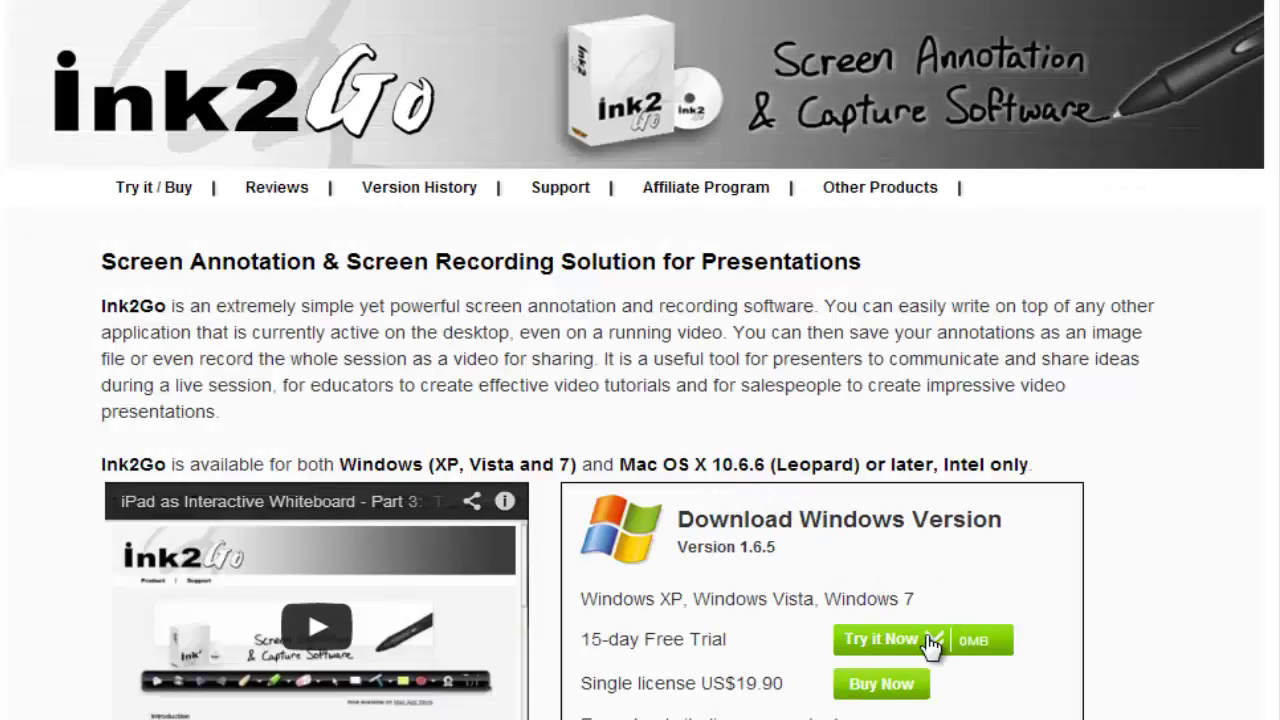
Step: Request the 15-day free trial with your e-mail address and proceed to download
{"action": "left_click", "coordinate": [930, 645]}
{"action": "left_click", "coordinate": [788, 412]}
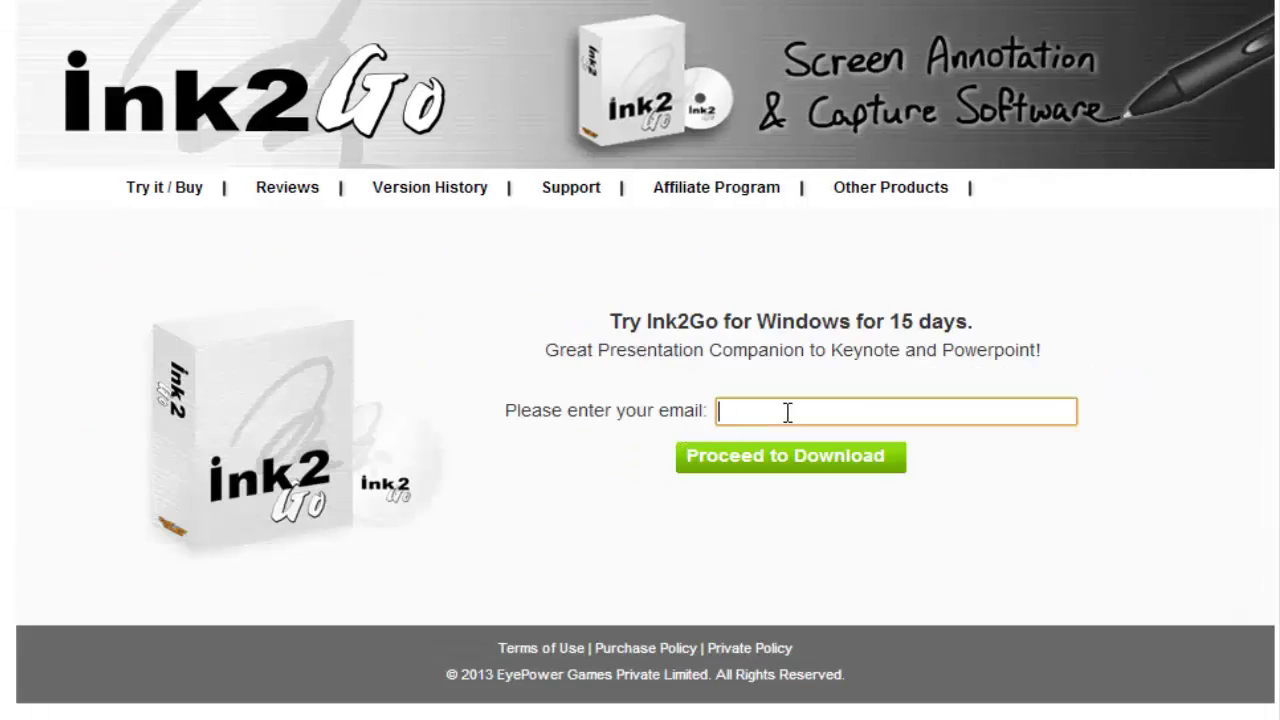
{"action": "left_click", "coordinate": [782, 462]}
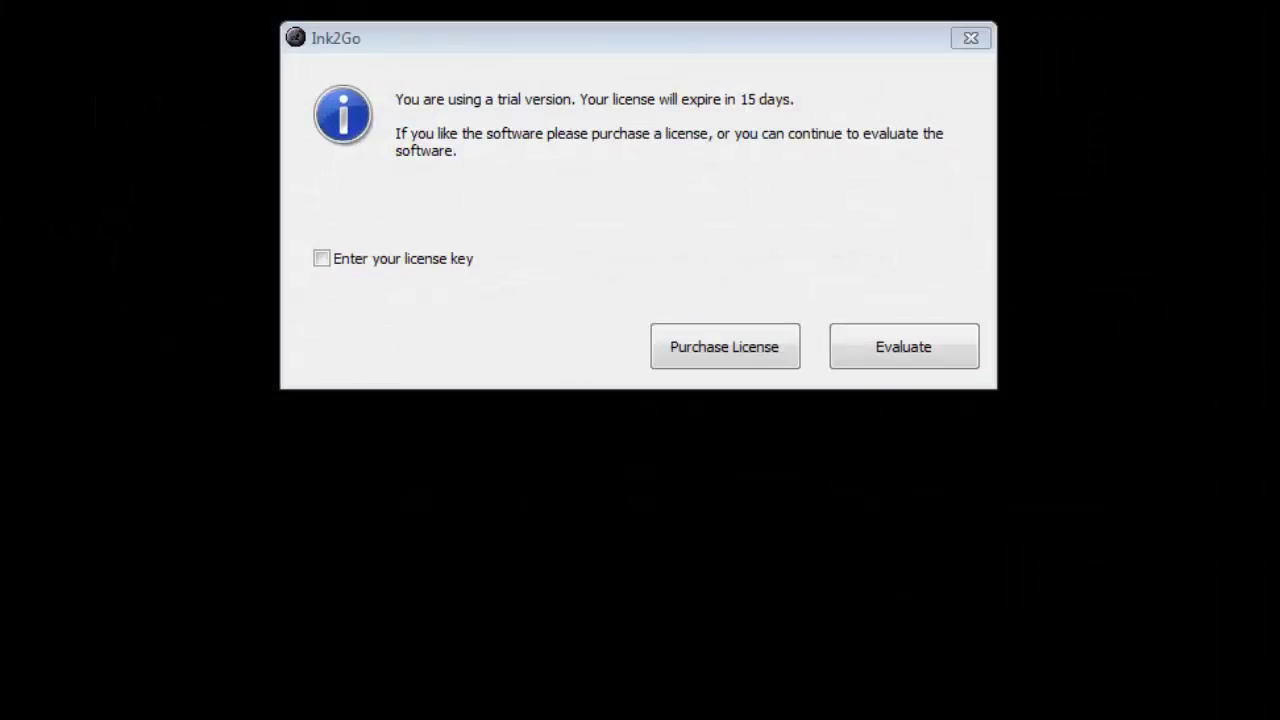
Step: Tick 'Enter your license key' to reveal the User Name and License Key fields
{"action": "left_click", "coordinate": [364, 260]}
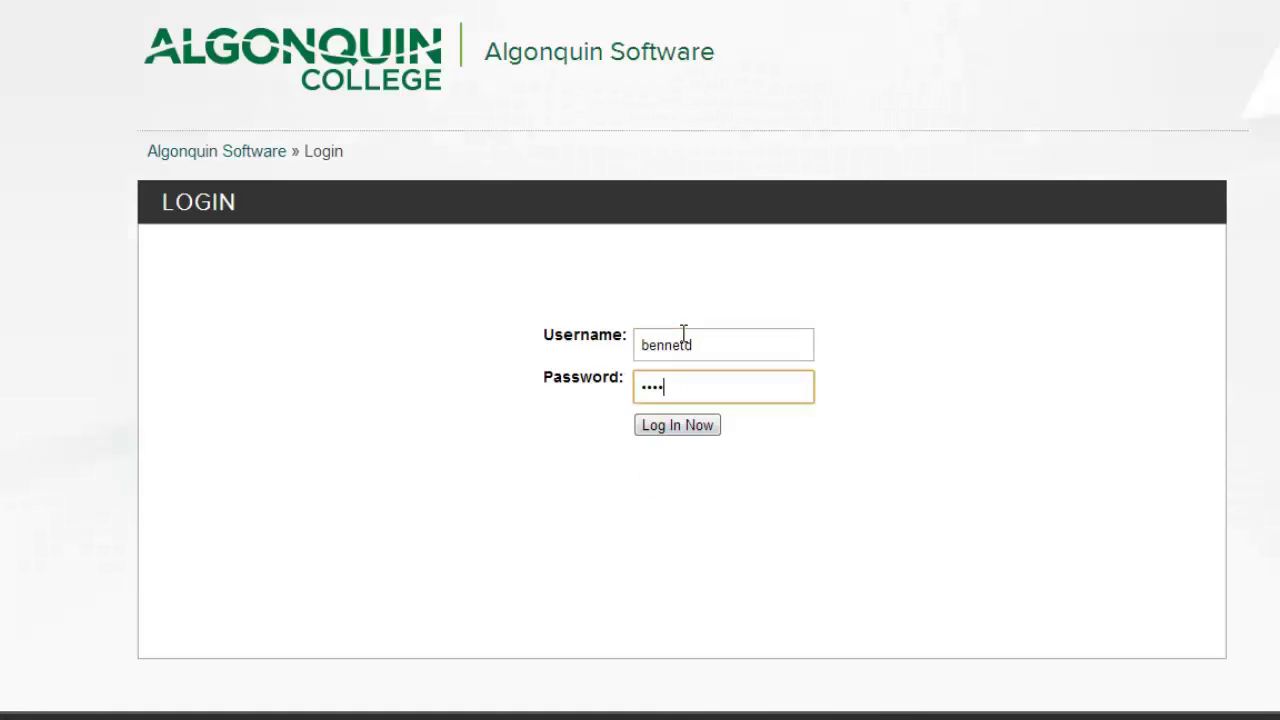
Step: Submit the Algonquin Software login and open My Software to see the Ink2Go license key
{"action": "key", "text": "Return"}
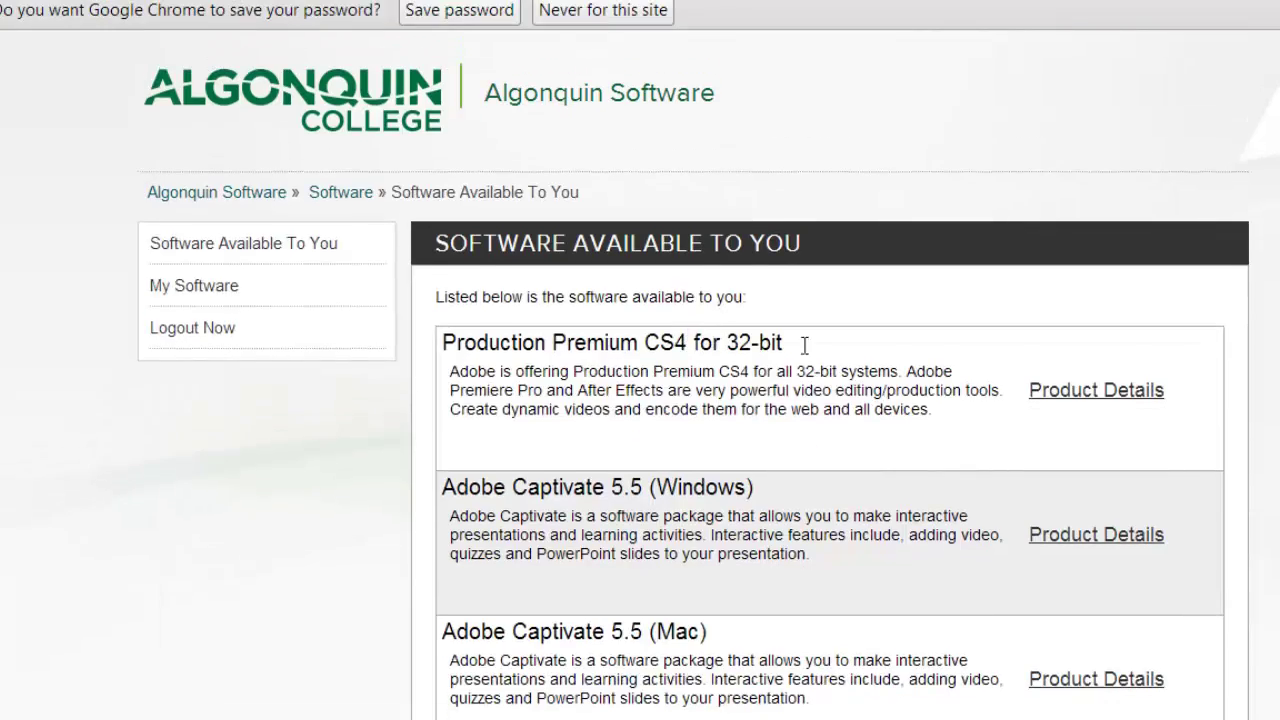
{"action": "scroll", "coordinate": [830, 400], "scroll_direction": "down", "scroll_amount": 7}
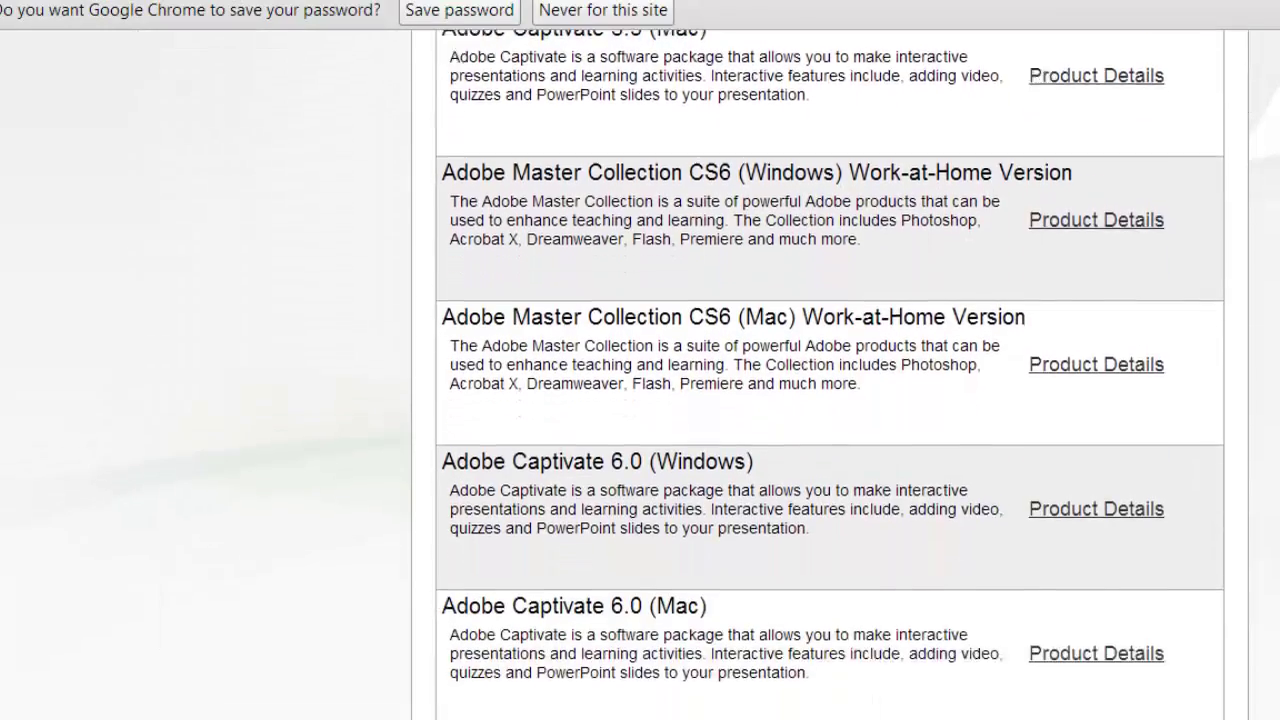
{"action": "scroll", "coordinate": [830, 400], "scroll_direction": "up", "scroll_amount": 8}
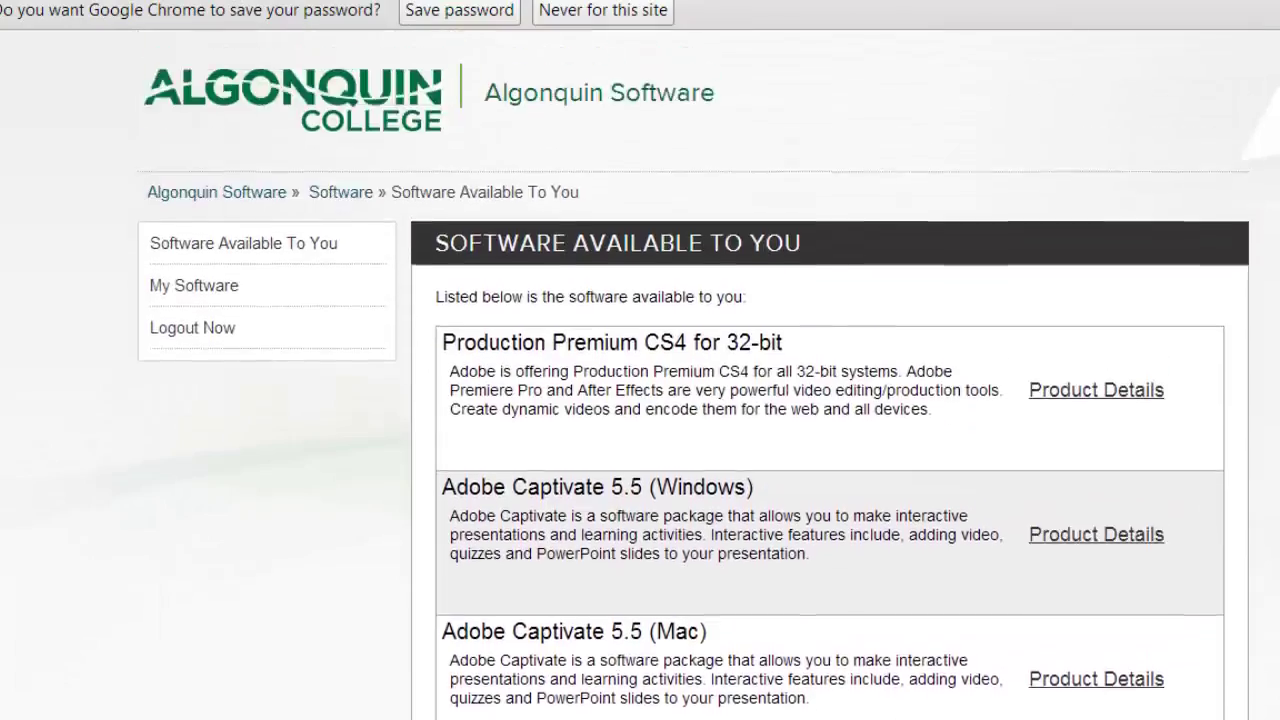
{"action": "left_click", "coordinate": [178, 290]}
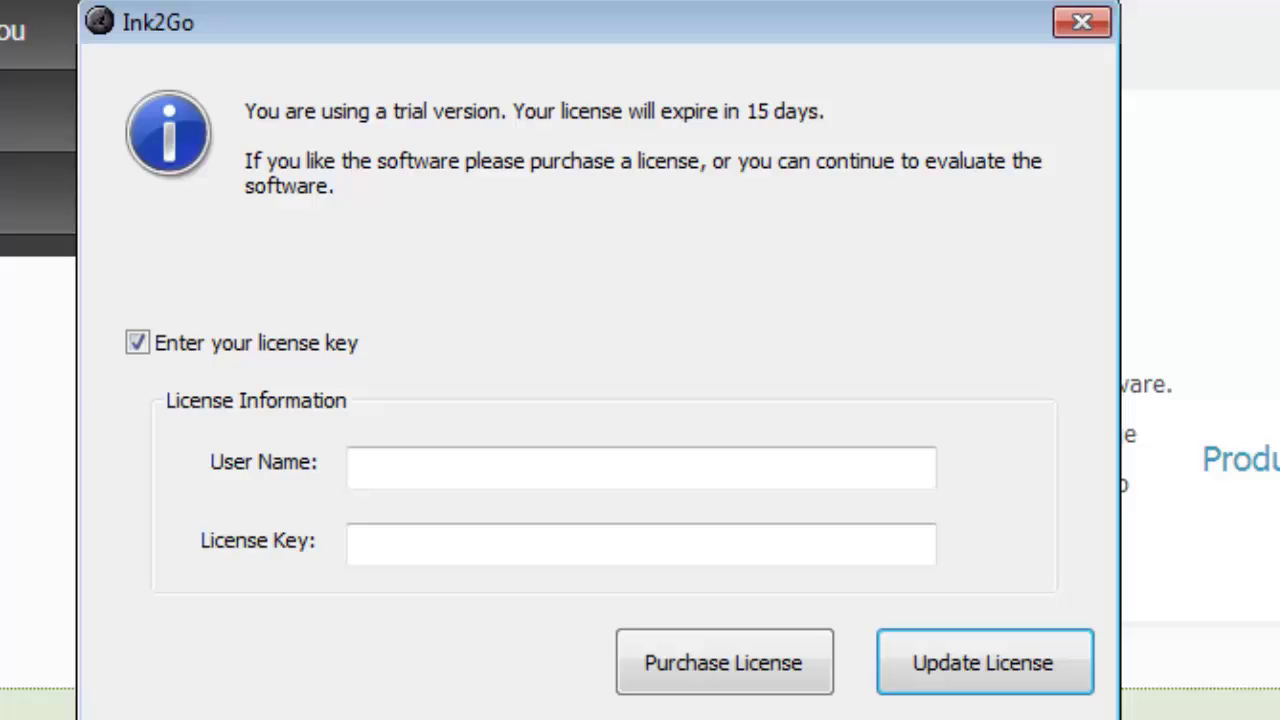
Step: Paste the copied license key, enter a user name, and update the Ink2Go license
{"action": "left_click", "coordinate": [385, 546]}
{"action": "key", "text": "ctrl+v"}
{"action": "left_click", "coordinate": [388, 467]}
{"action": "type", "text": "Thunder"}
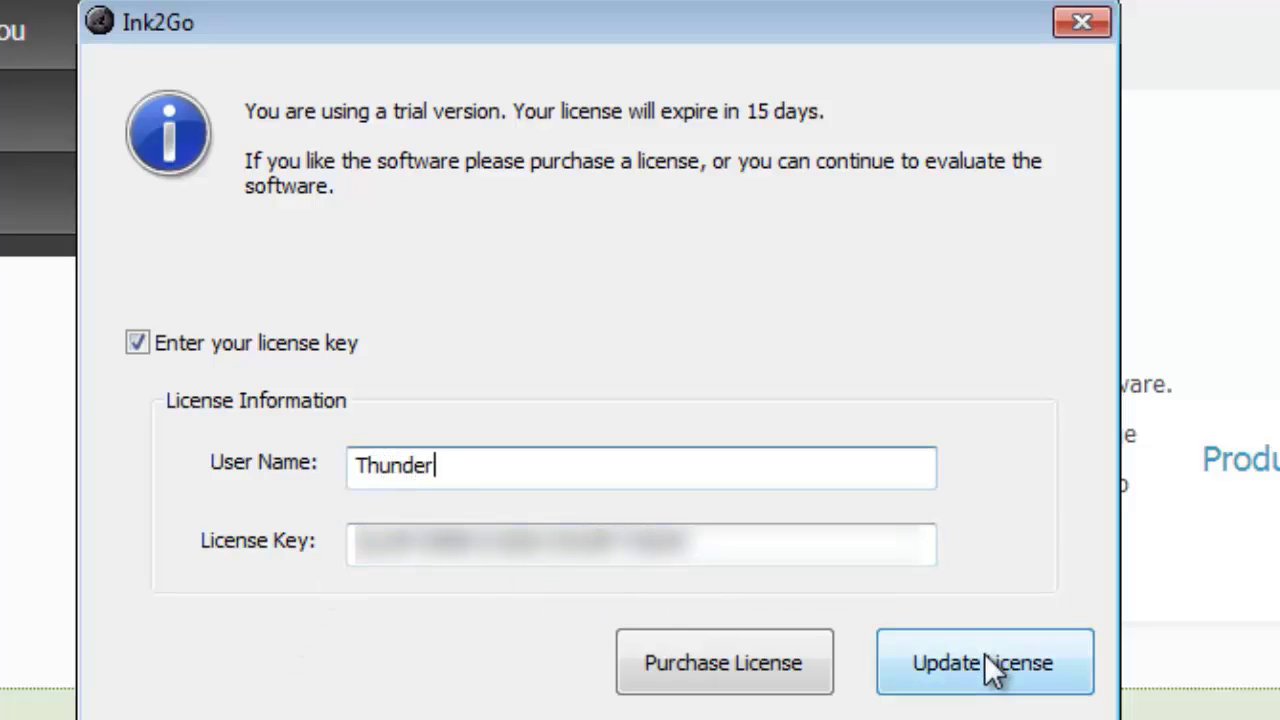
{"action": "left_click", "coordinate": [971, 657]}
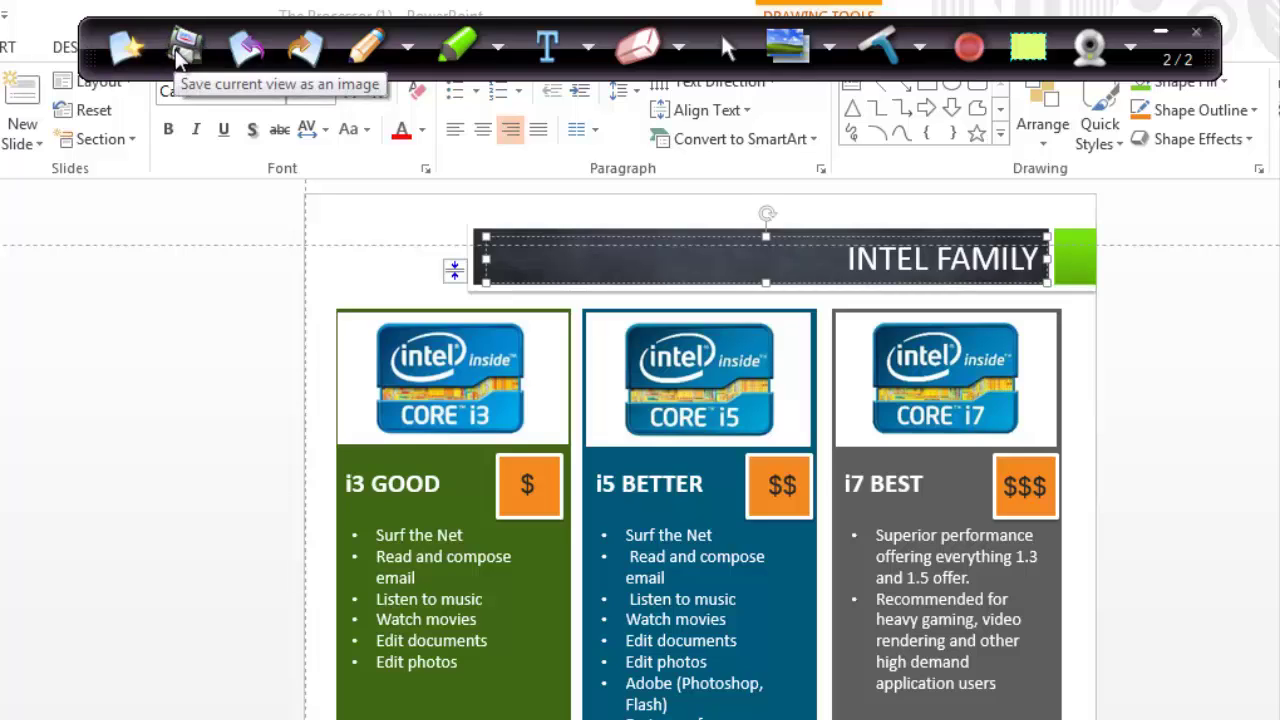
Step: Begin saving the INTEL FAMILY slide view as an image, then cancel the Save As dialog
{"action": "left_click", "coordinate": [176, 58]}
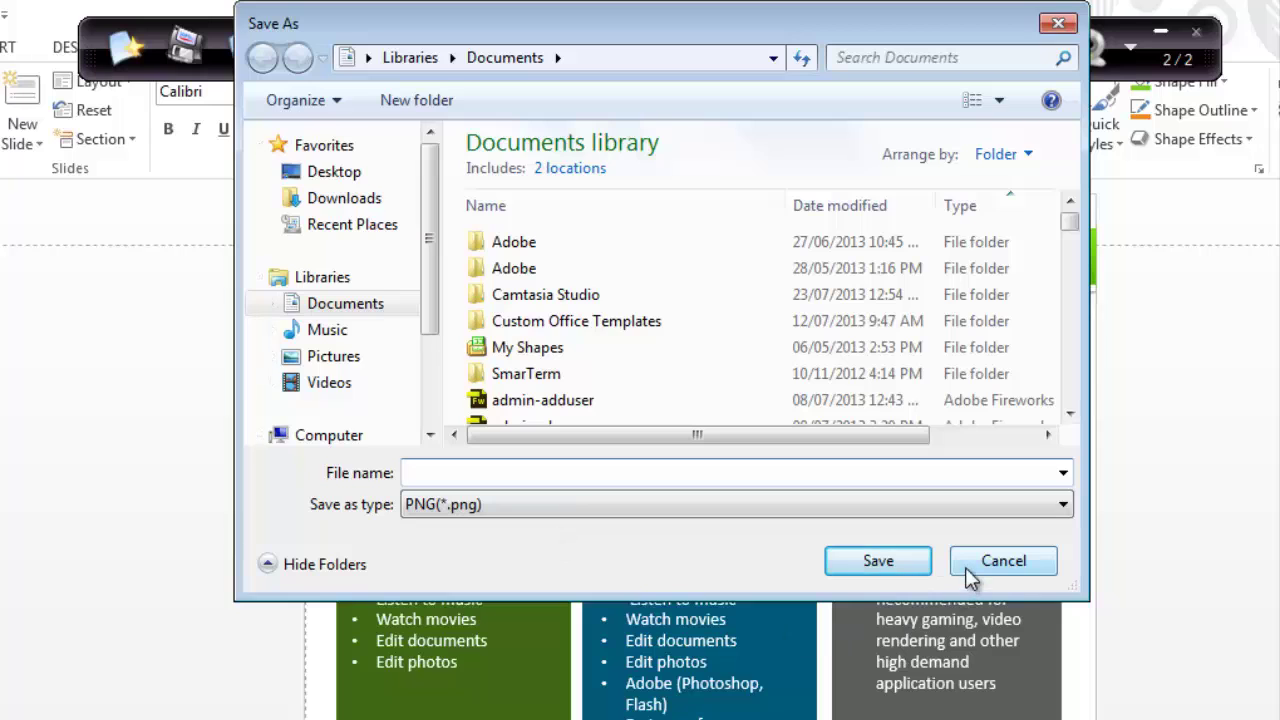
{"action": "left_click", "coordinate": [965, 567]}
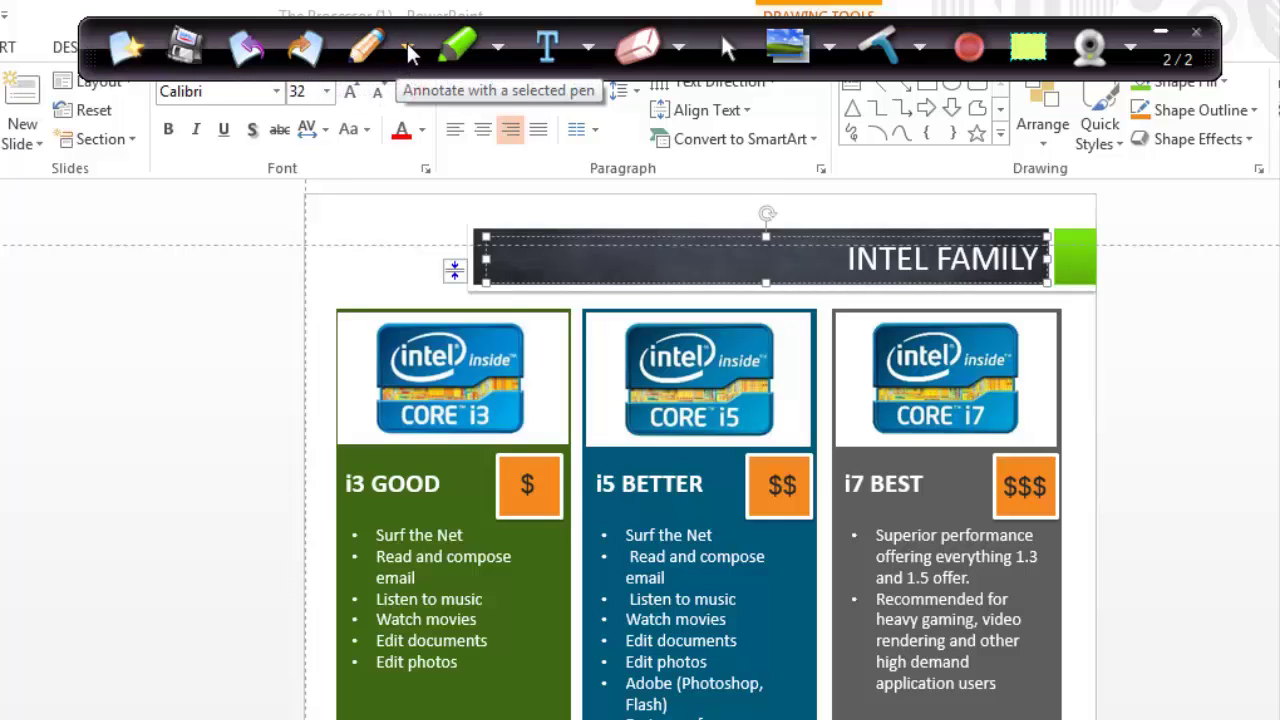
Step: Circle the i3 $, i5 $$ and i7 $$$ price boxes in red pen
{"action": "left_click", "coordinate": [409, 50]}
{"action": "left_click", "coordinate": [392, 176]}
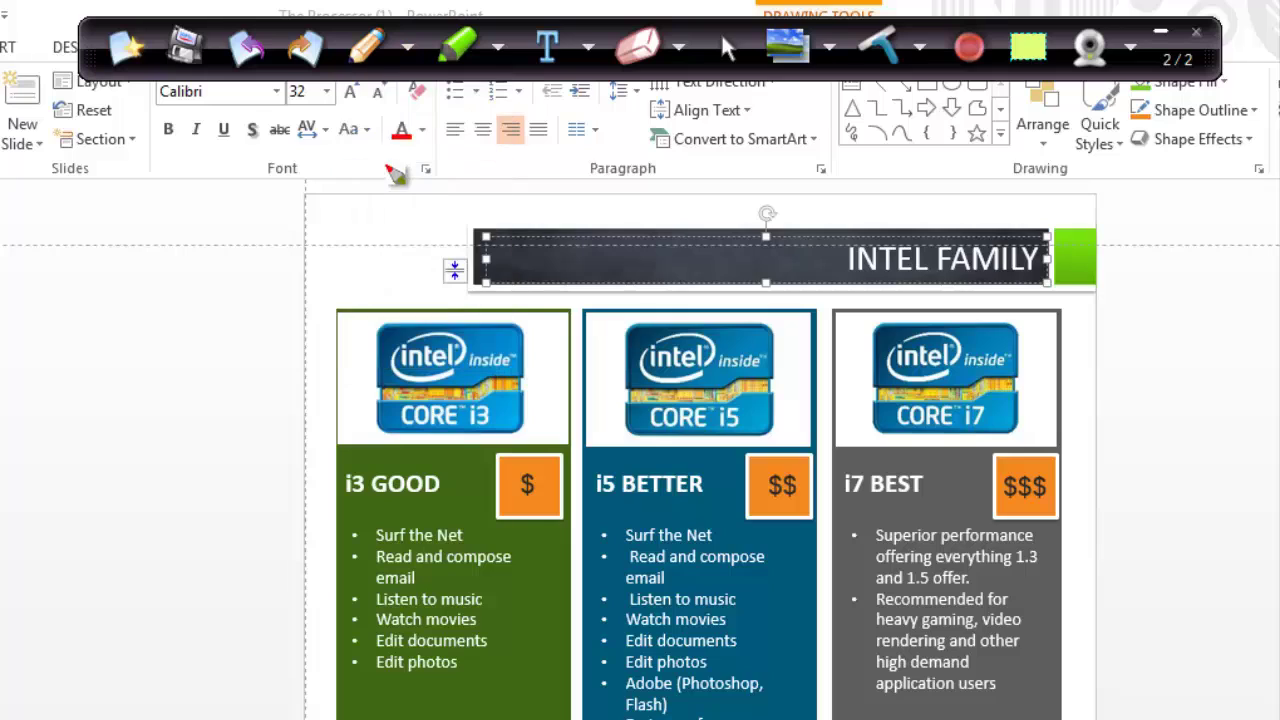
{"action": "left_click_drag", "start_coordinate": [540, 460], "coordinate": [568, 485]}
{"action": "left_click_drag", "start_coordinate": [810, 462], "coordinate": [815, 472]}
{"action": "right_click", "coordinate": [1055, 480]}
{"action": "left_click_drag", "start_coordinate": [1062, 470], "coordinate": [1020, 505]}
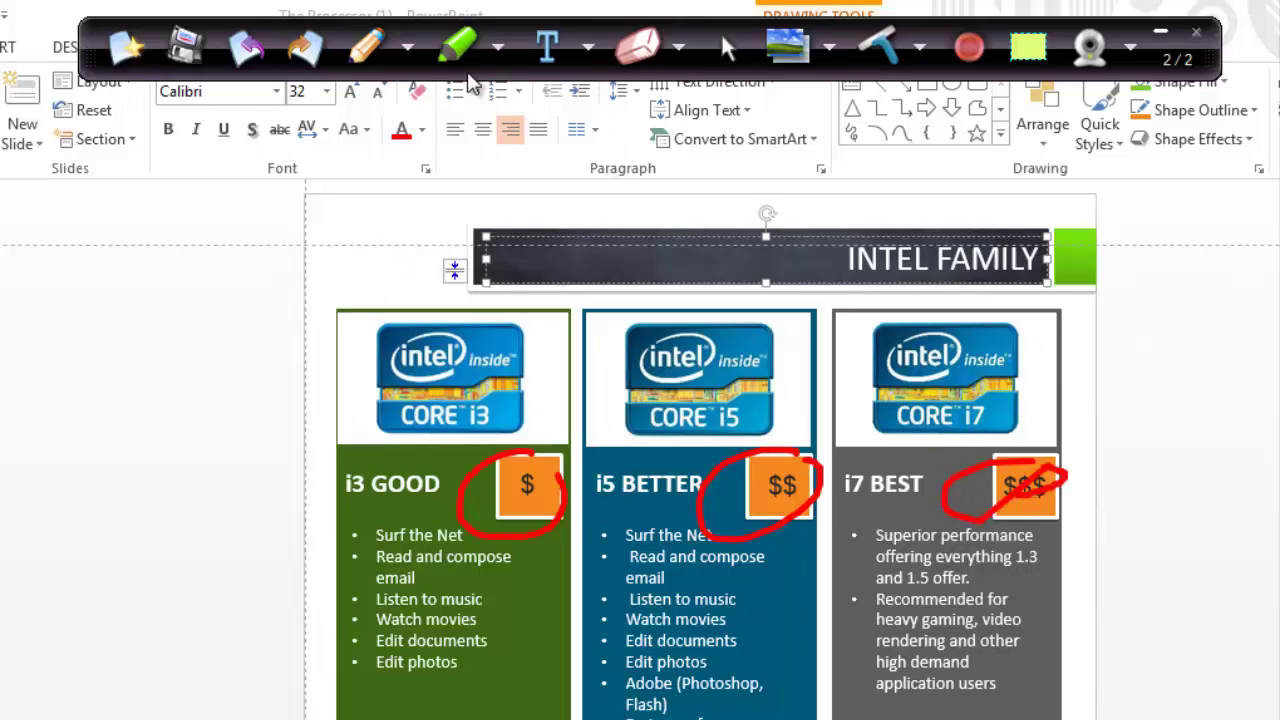
Step: Highlight i3 GOOD, i5 BETTER and i7 BEST in turquoise
{"action": "left_click", "coordinate": [497, 47]}
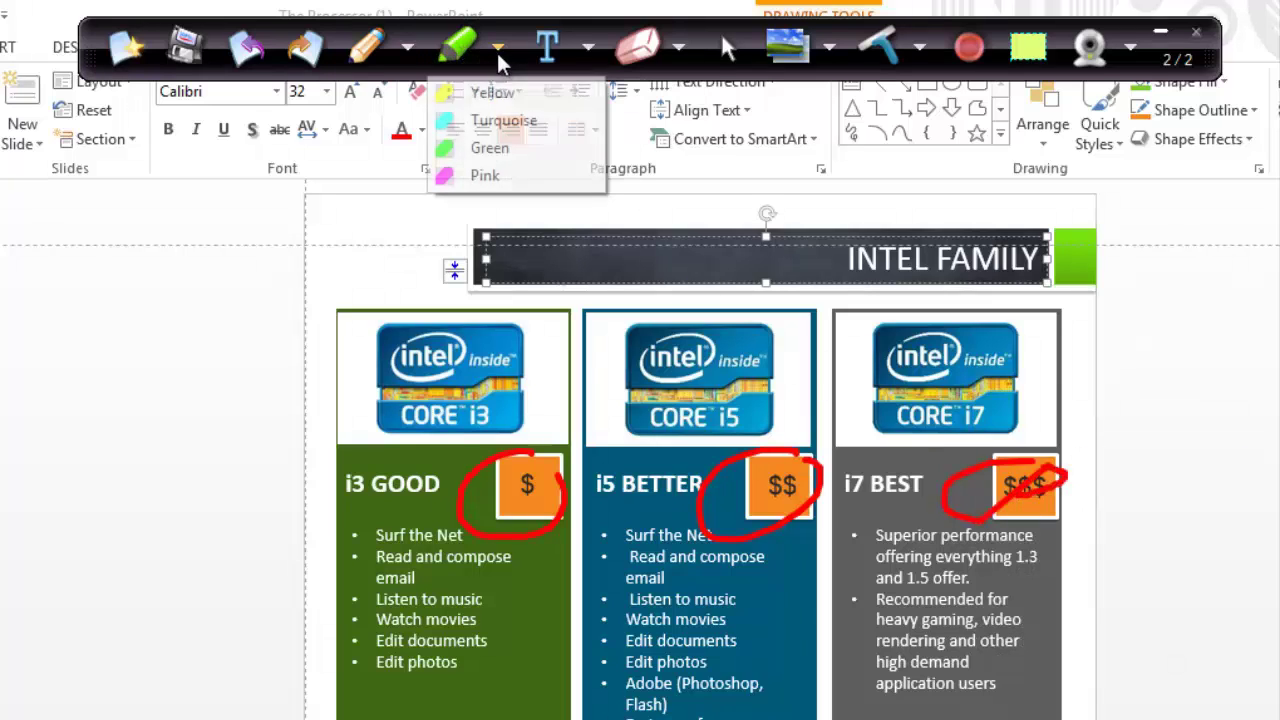
{"action": "left_click", "coordinate": [490, 120]}
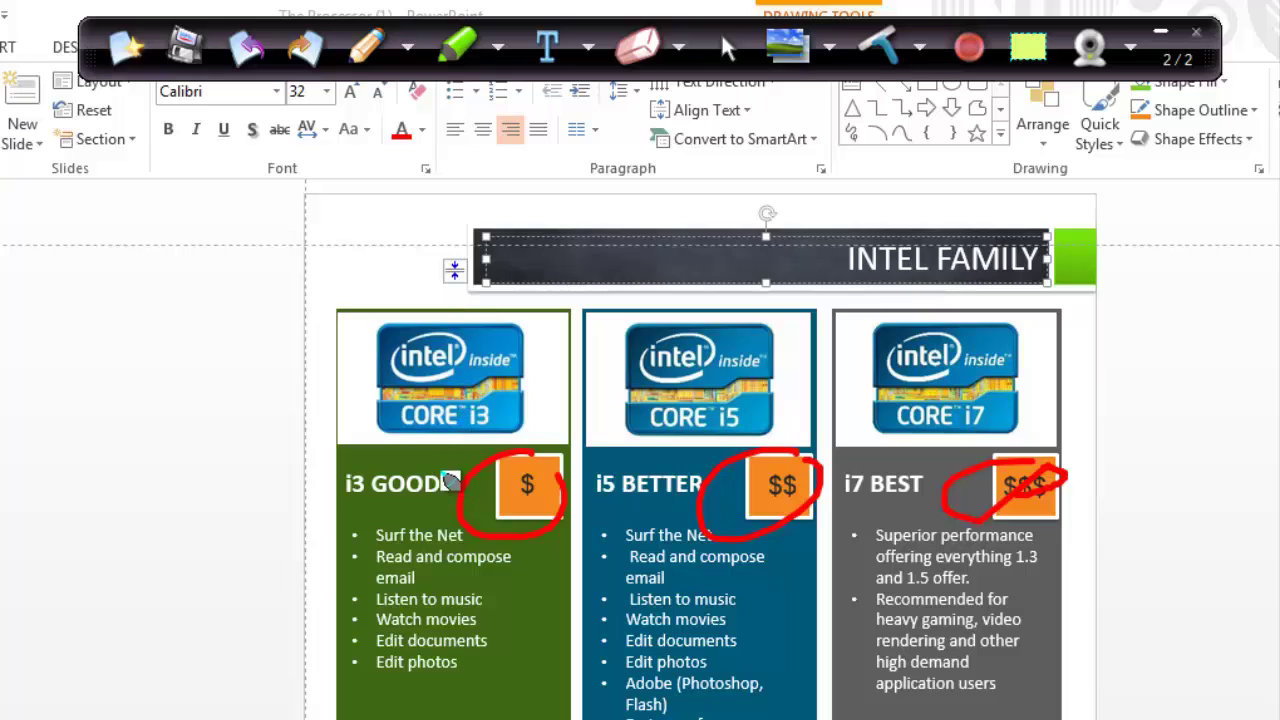
{"action": "left_click_drag", "start_coordinate": [458, 478], "coordinate": [360, 480]}
{"action": "left_click_drag", "start_coordinate": [700, 480], "coordinate": [610, 497]}
{"action": "left_click_drag", "start_coordinate": [945, 500], "coordinate": [830, 490]}
Step: Add the red text note 'get this one!' above the i7 logo
{"action": "left_click", "coordinate": [588, 47]}
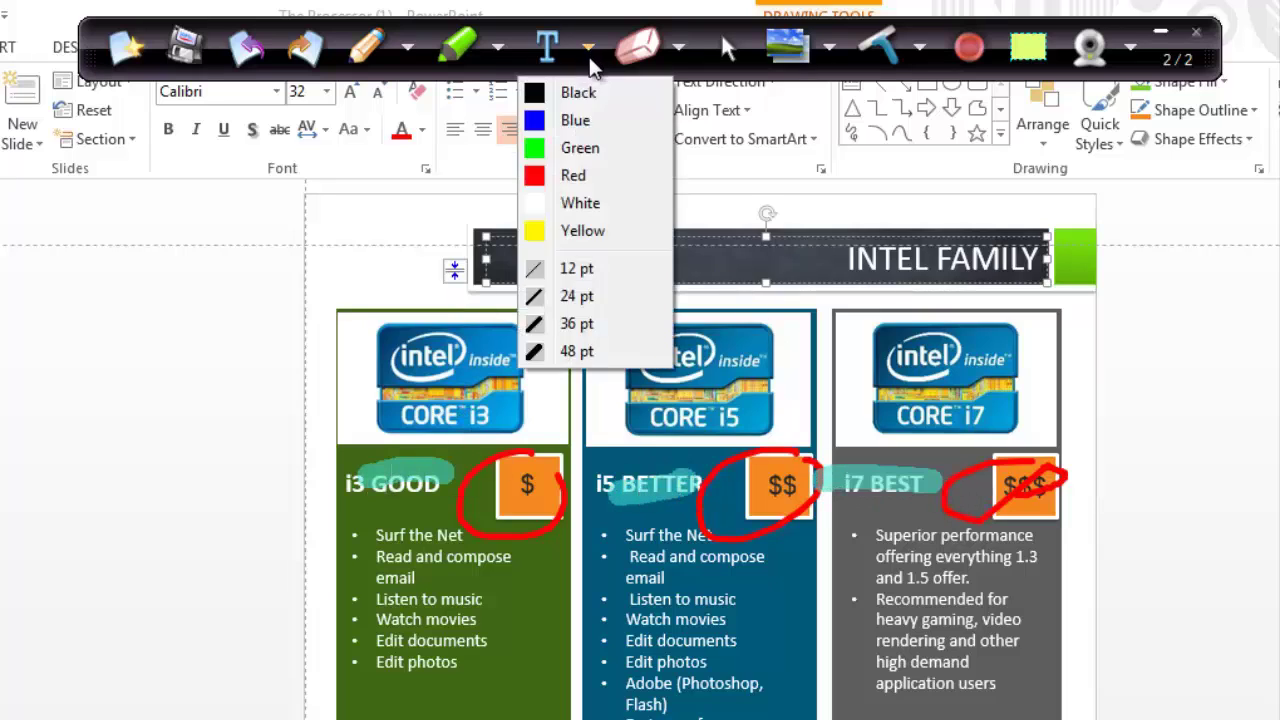
{"action": "left_click", "coordinate": [578, 175]}
{"action": "left_click", "coordinate": [833, 335]}
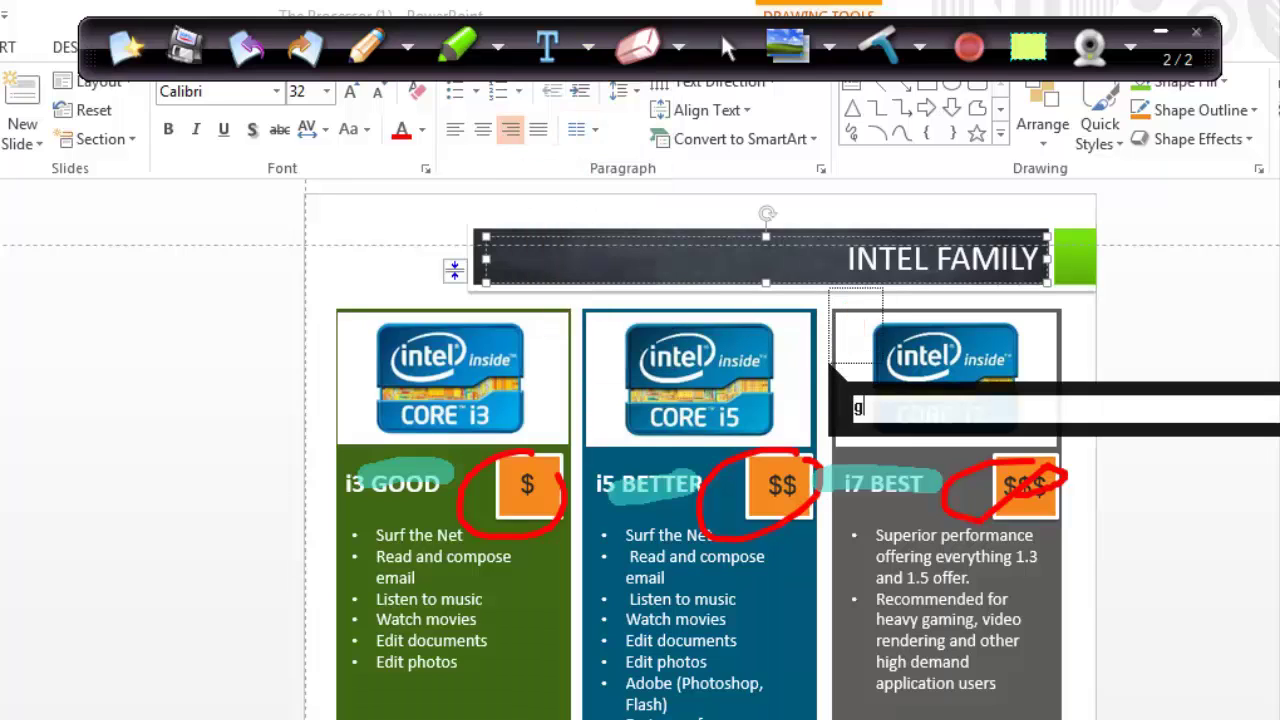
{"action": "type", "text": "get this one!"}
{"action": "key", "text": "Escape"}
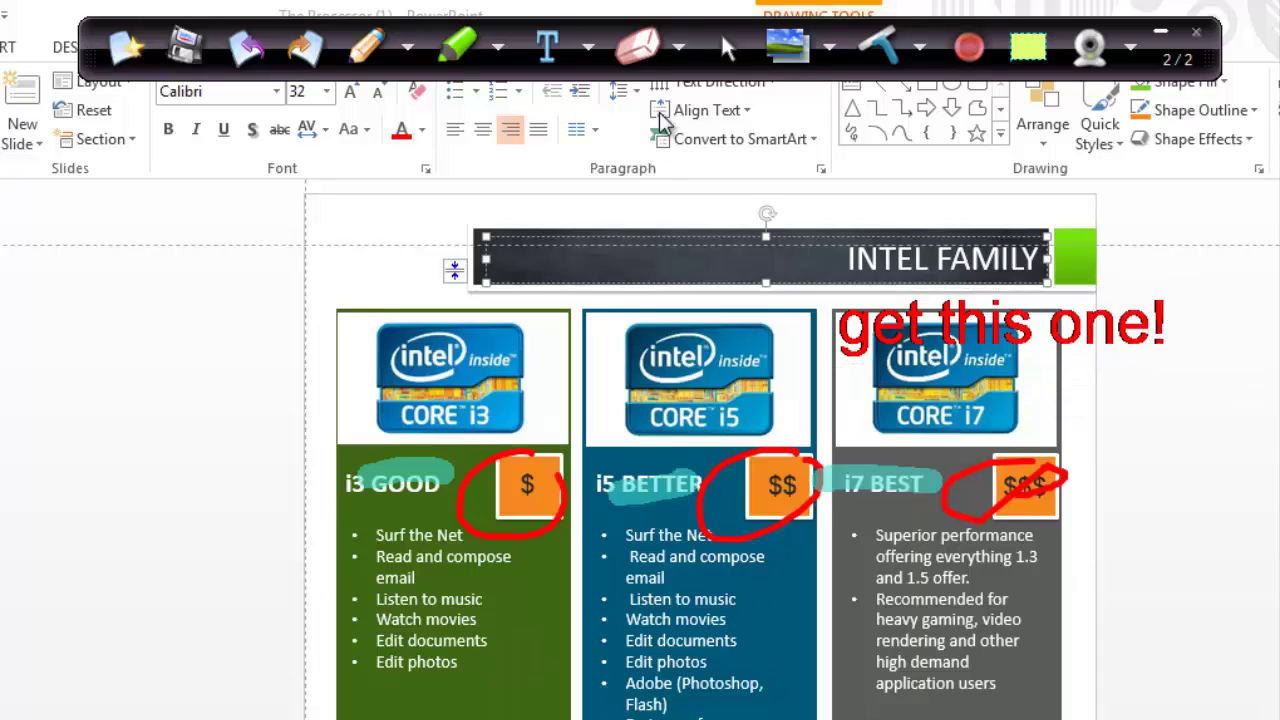
Step: With the small eraser, remove the i5 BETTER highlight and $$$ circle, then toggle the whiteboard on and off
{"action": "left_click", "coordinate": [677, 47]}
{"action": "left_click", "coordinate": [674, 91]}
{"action": "mouse_move", "coordinate": [660, 485]}
{"action": "left_mouse_down"}
{"action": "mouse_move", "coordinate": [617, 491]}
{"action": "mouse_move", "coordinate": [651, 491]}
{"action": "left_mouse_up"}
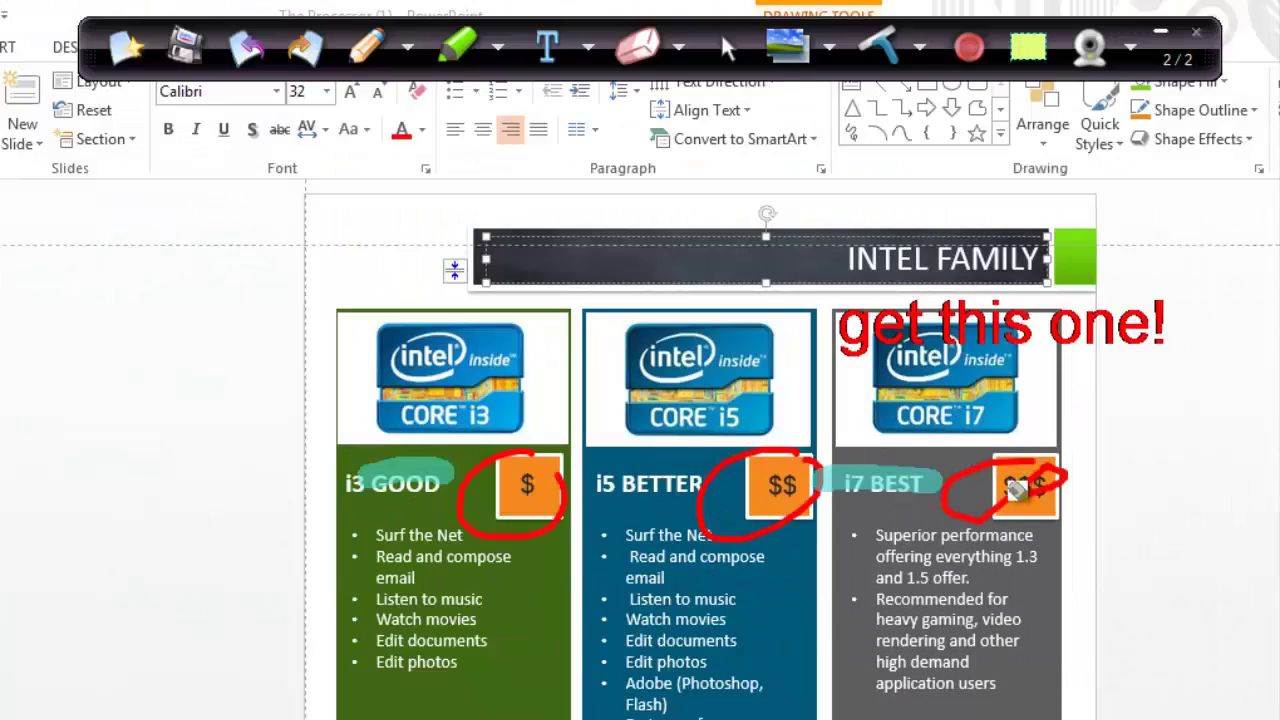
{"action": "left_click", "coordinate": [1015, 487]}
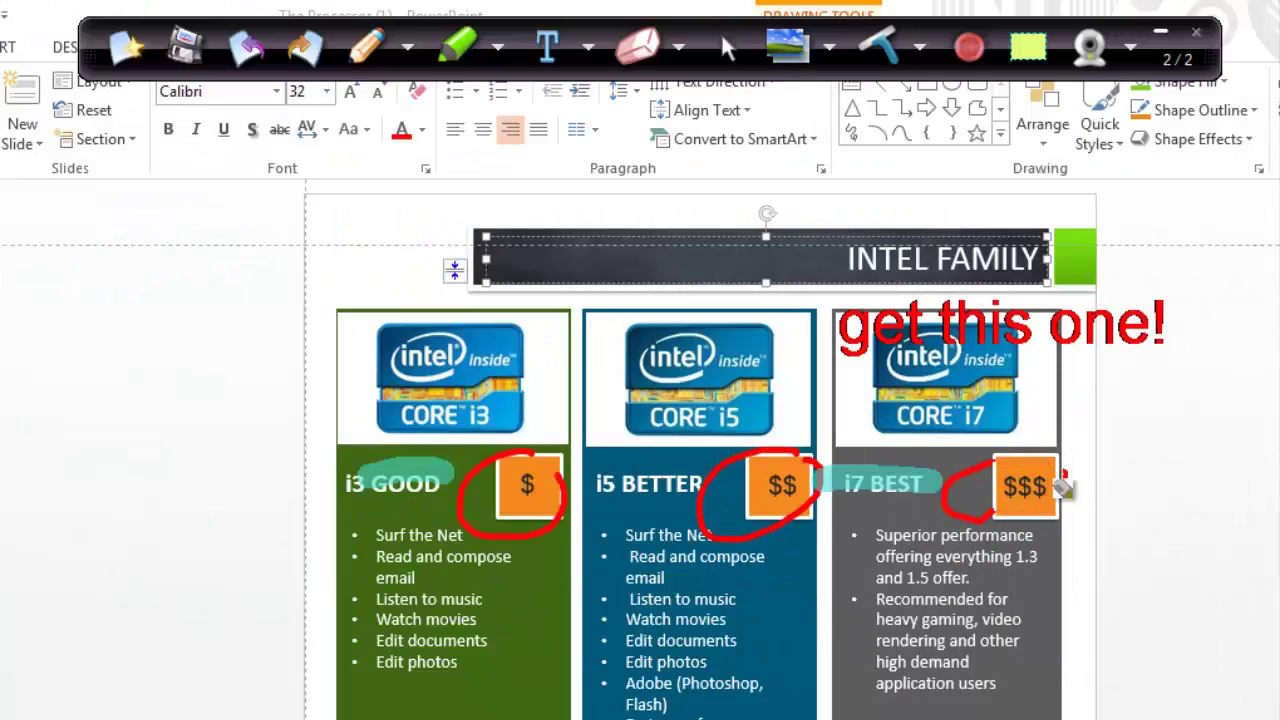
{"action": "left_click", "coordinate": [786, 52]}
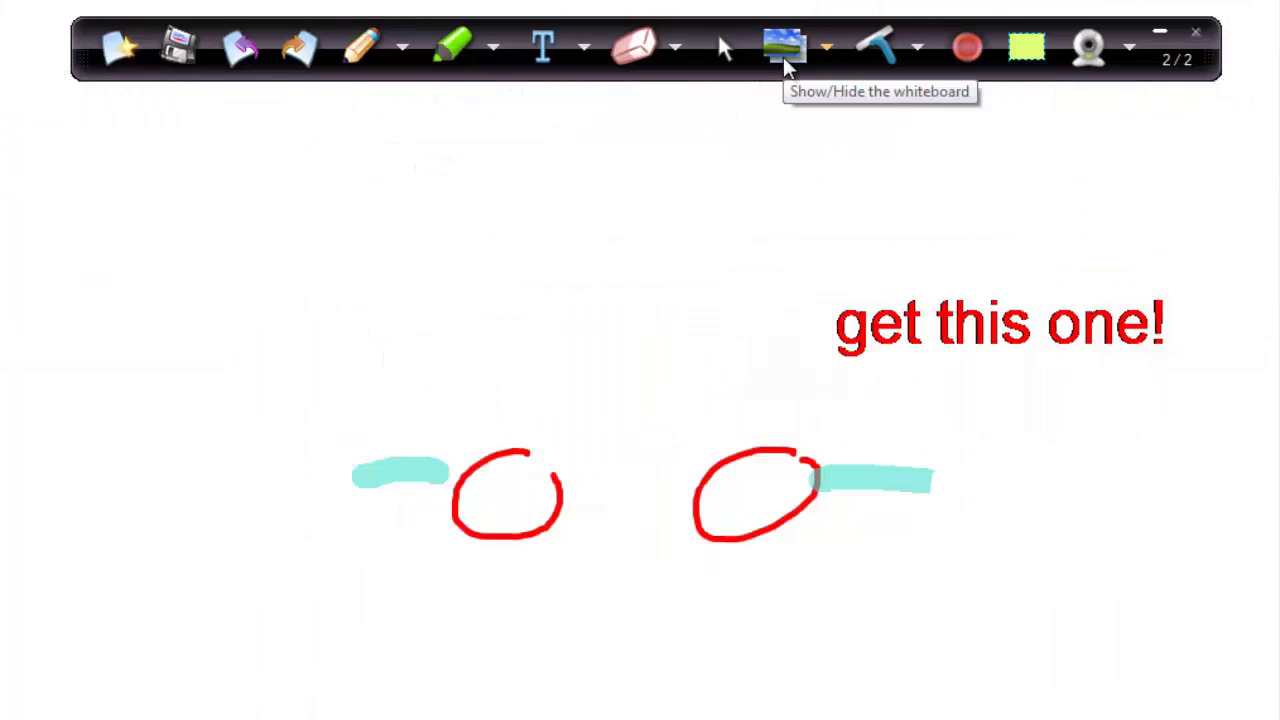
{"action": "left_click", "coordinate": [783, 57]}
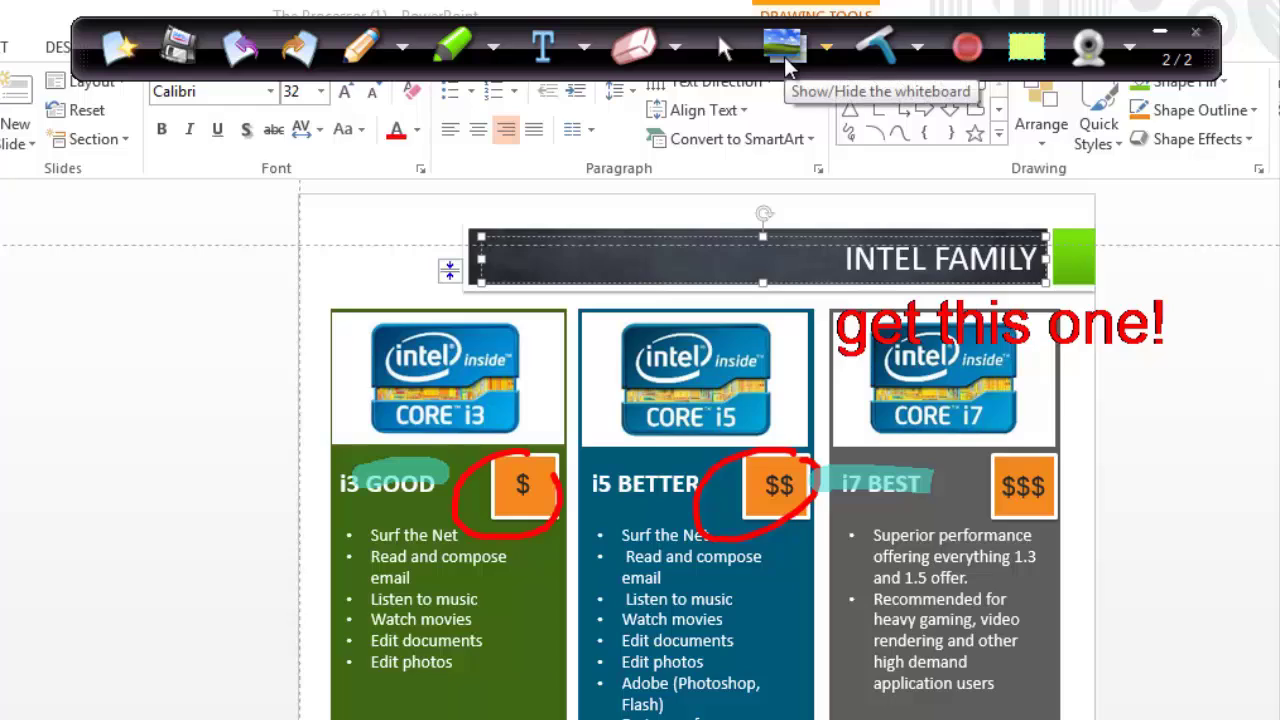
Step: Clear all annotations from page 2, start then cancel a recording, and begin selecting a region
{"action": "left_click", "coordinate": [879, 48]}
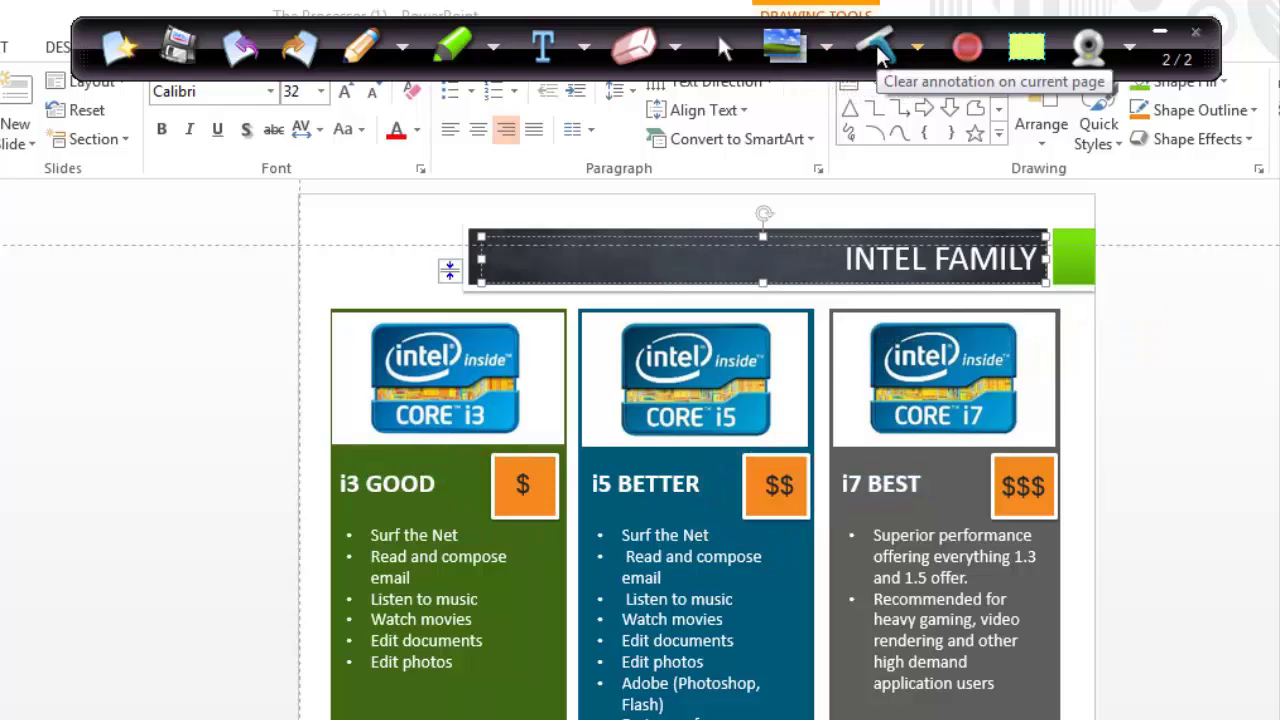
{"action": "left_click", "coordinate": [972, 47]}
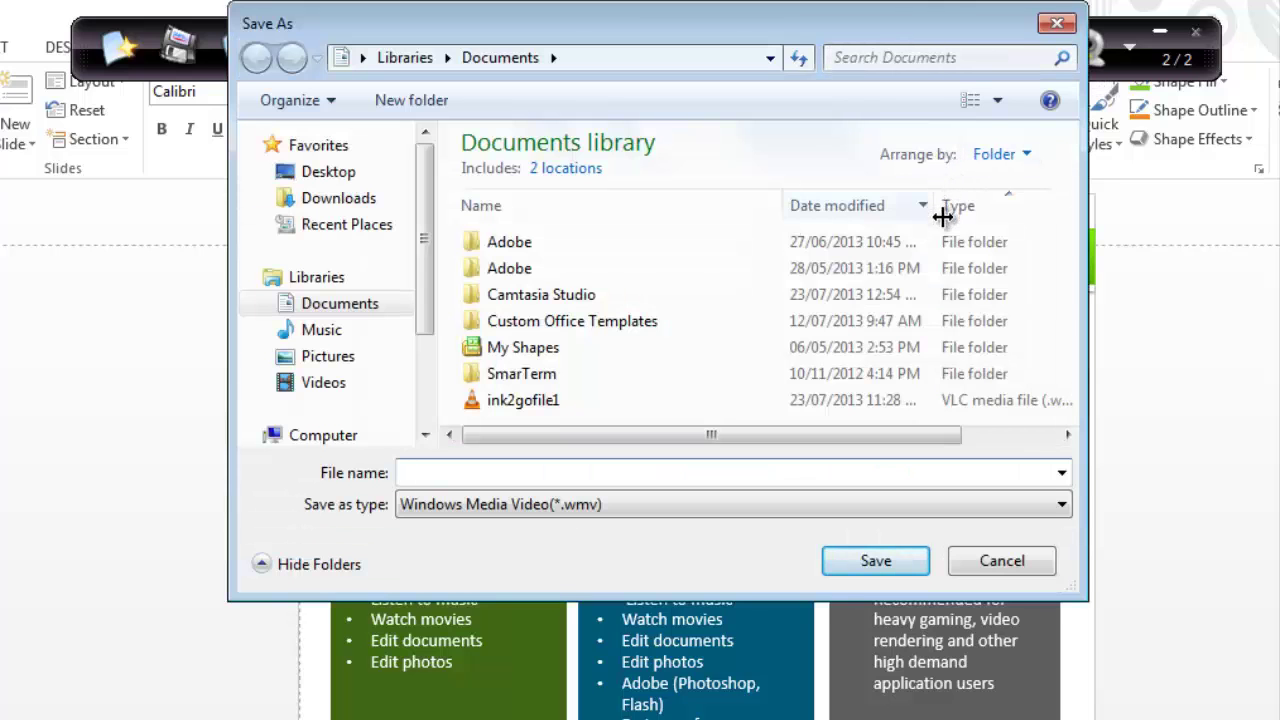
{"action": "left_click", "coordinate": [1000, 563]}
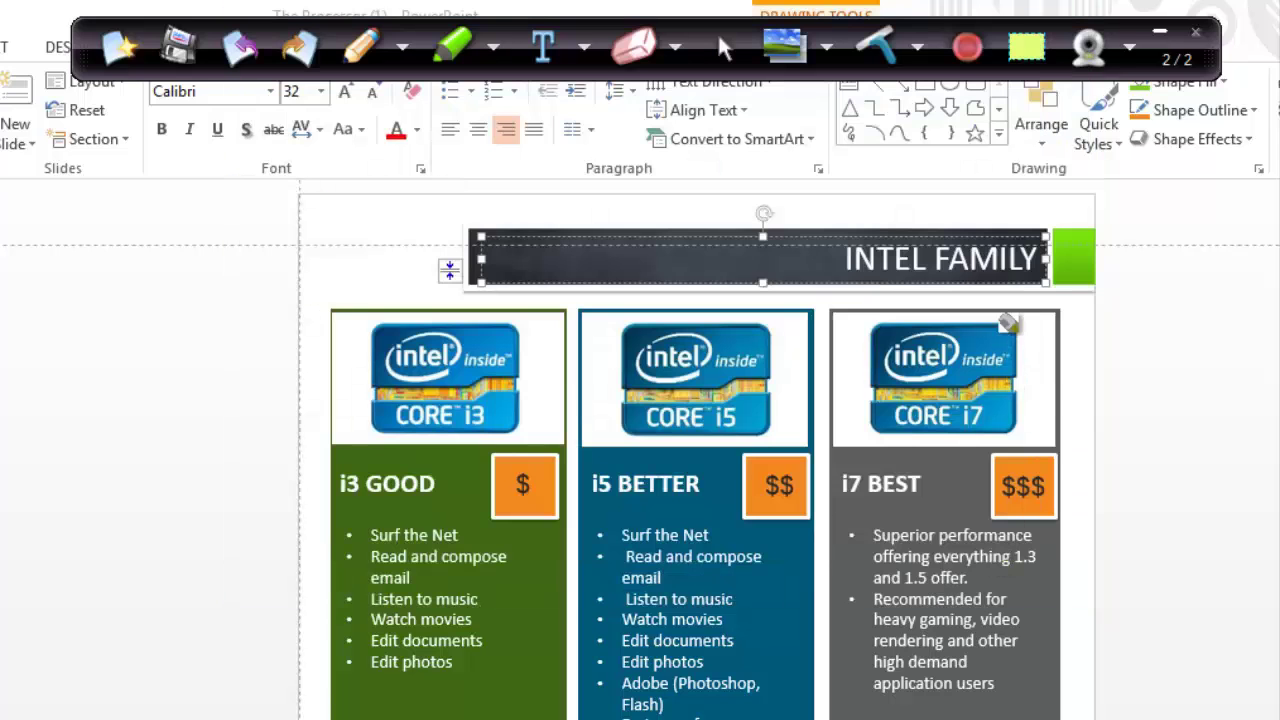
{"action": "left_click", "coordinate": [1027, 62]}
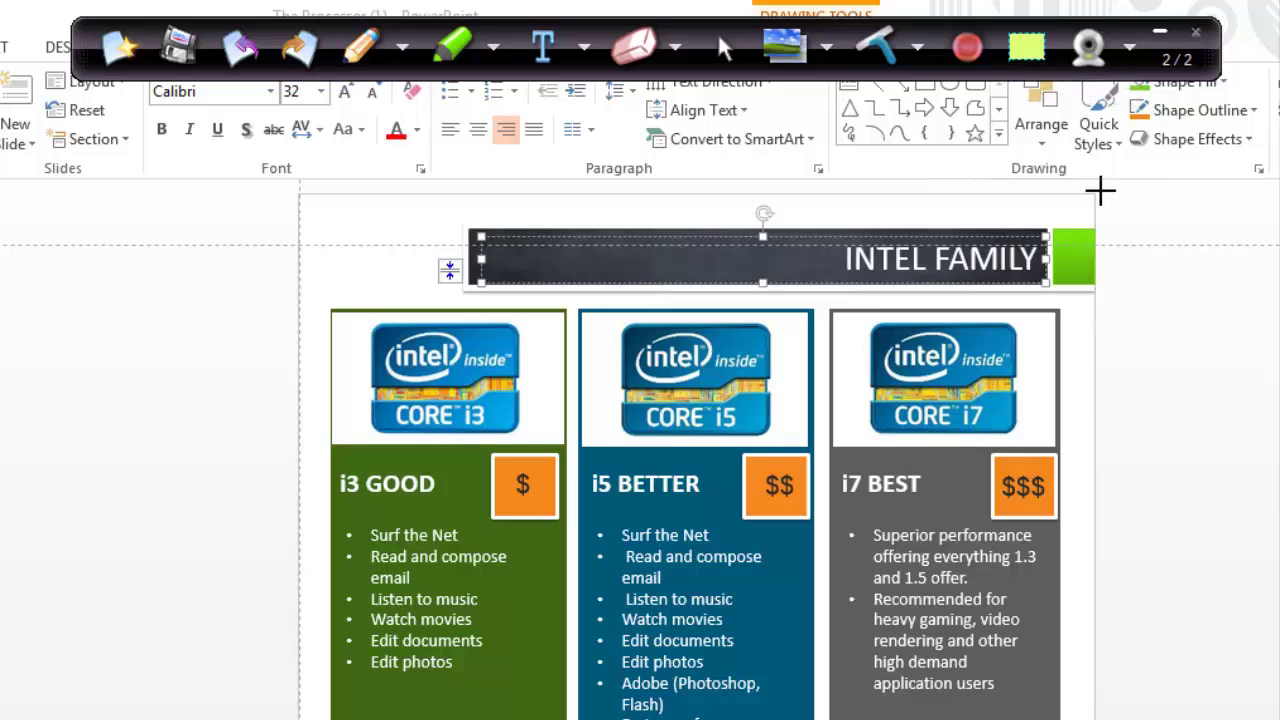
Step: Frame the INTEL FAMILY slide as the recording region and place the webcam preview at its lower left
{"action": "left_click_drag", "start_coordinate": [1094, 190], "coordinate": [321, 719]}
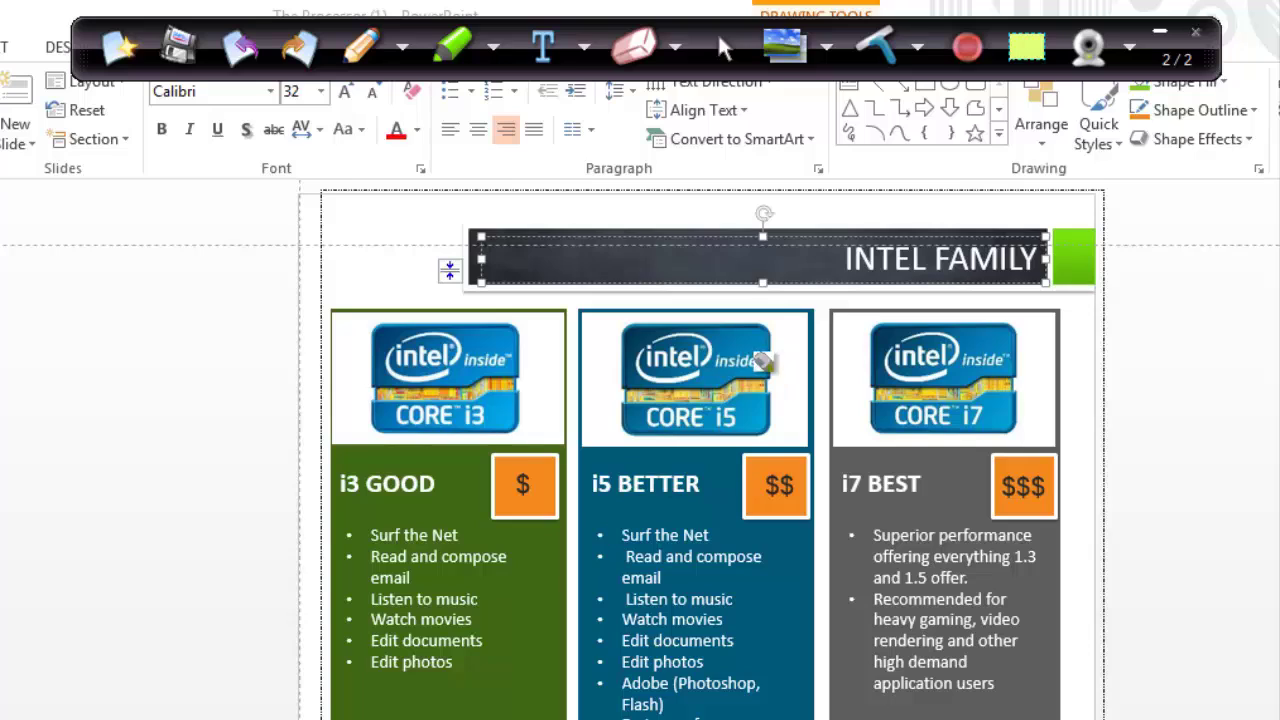
{"action": "left_click", "coordinate": [1089, 47]}
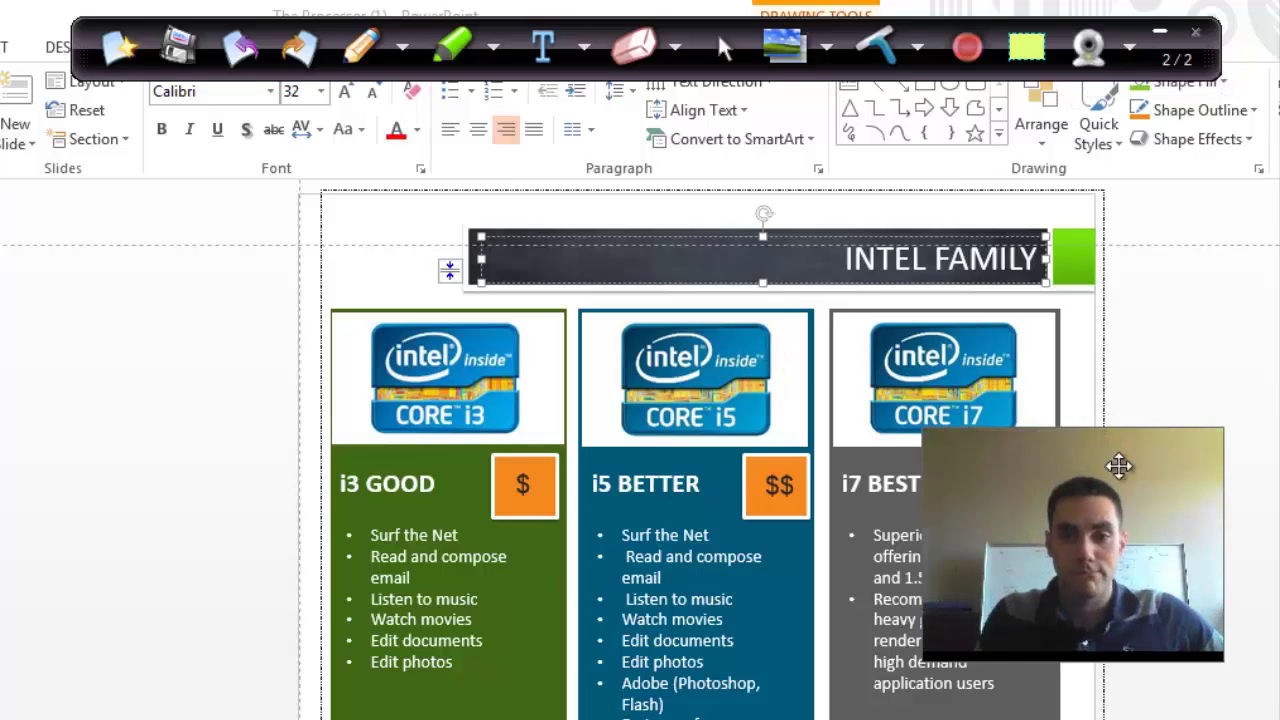
{"action": "left_click_drag", "start_coordinate": [1128, 520], "coordinate": [431, 617]}
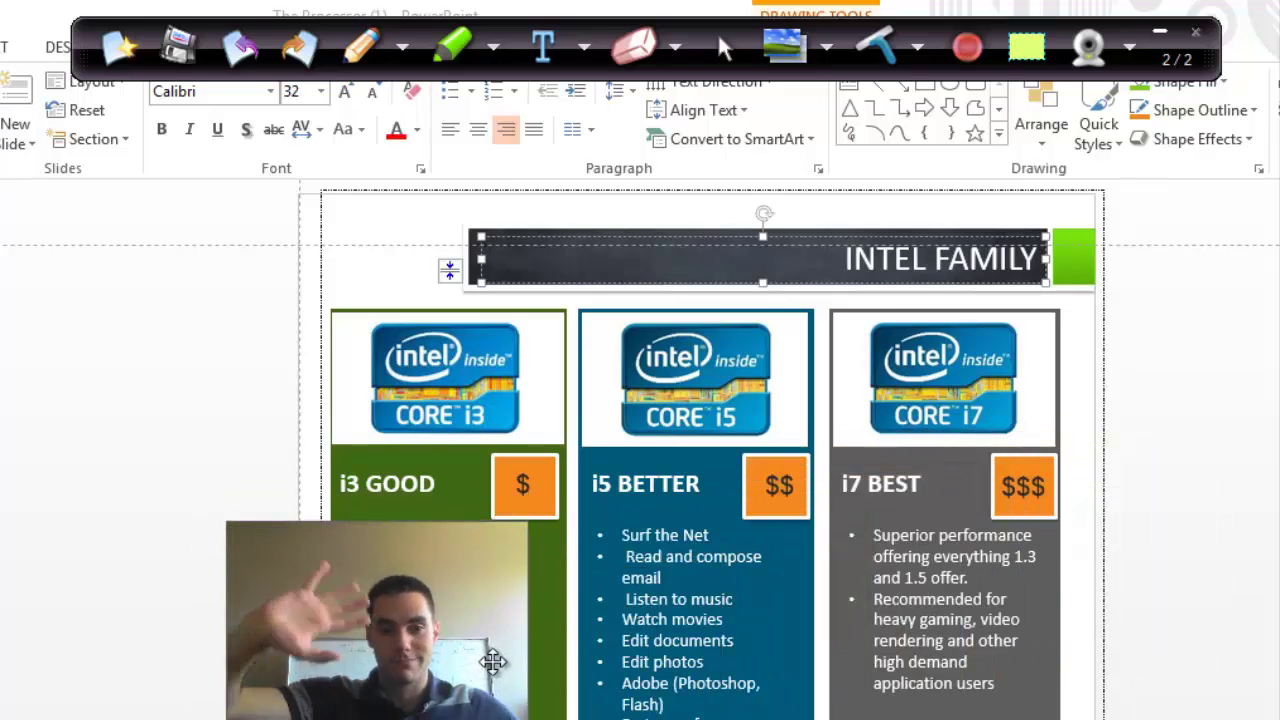